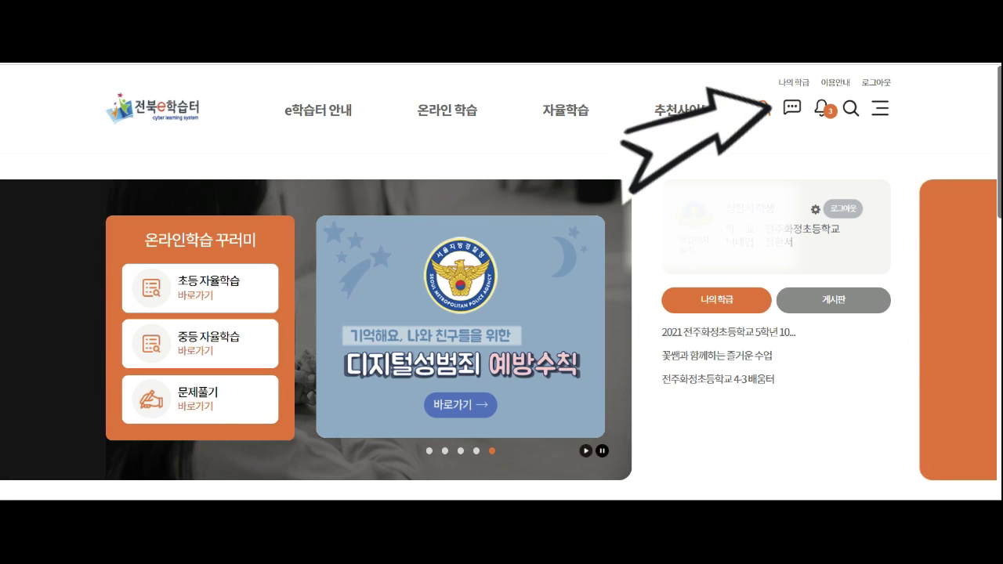
Step: Open 개인정보수정 from the account menu to view the current school and 4학년 grade
click(762, 108)
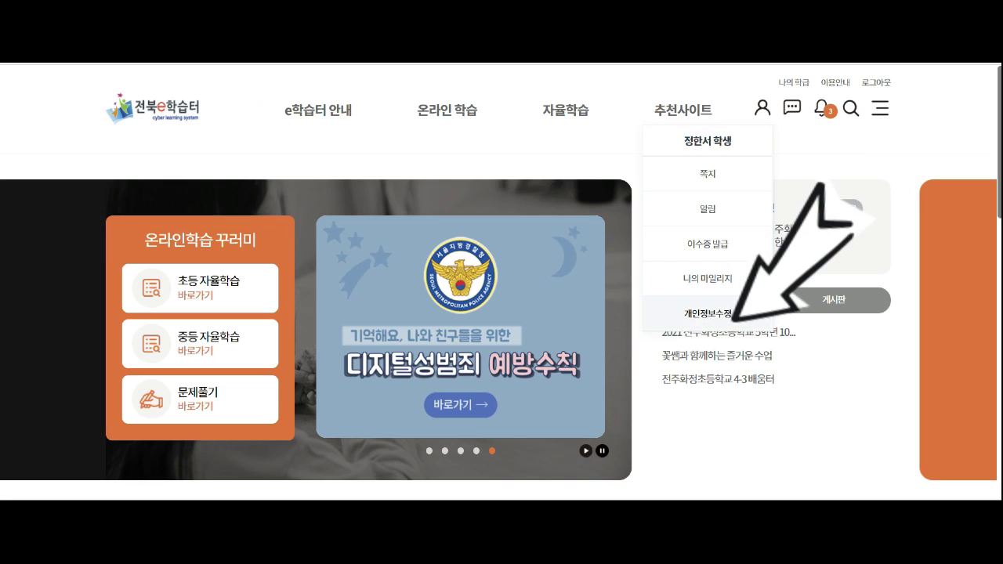
click(708, 314)
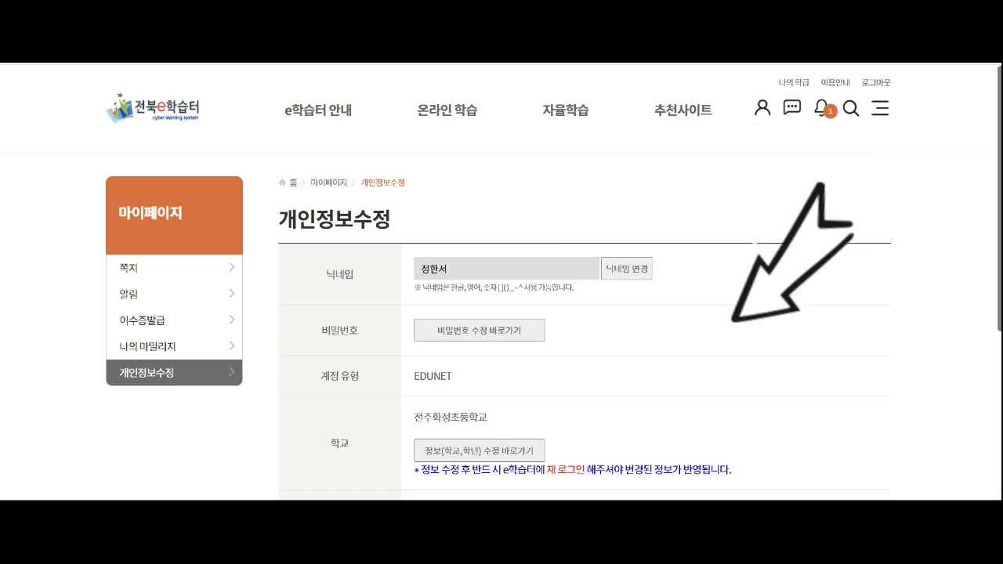
scroll(501, 329, down, 3)
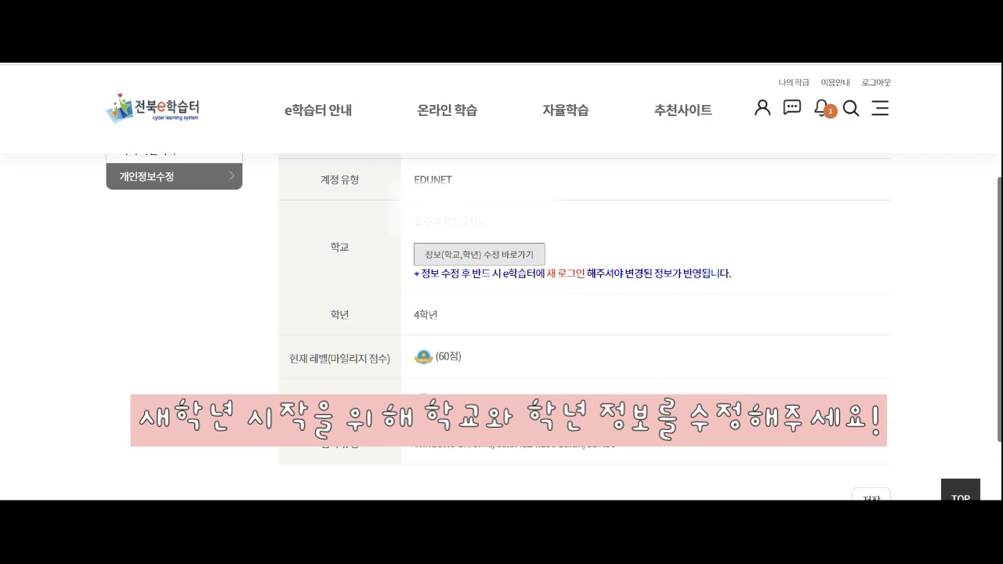
Step: Follow the 정보(학교,학년) 수정 바로가기 link to EDUNET T-CLEAR
click(479, 255)
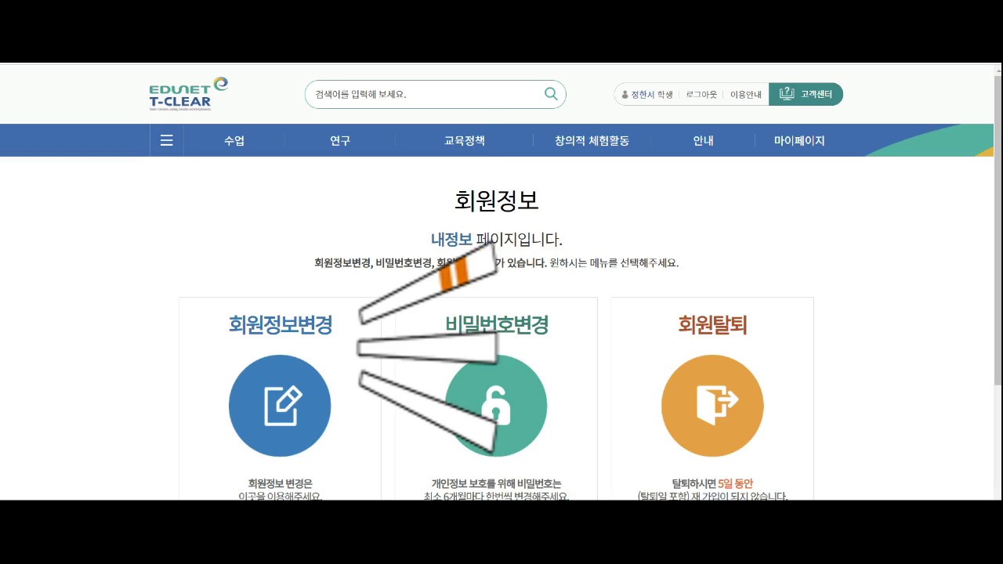
scroll(713, 352, down, 1)
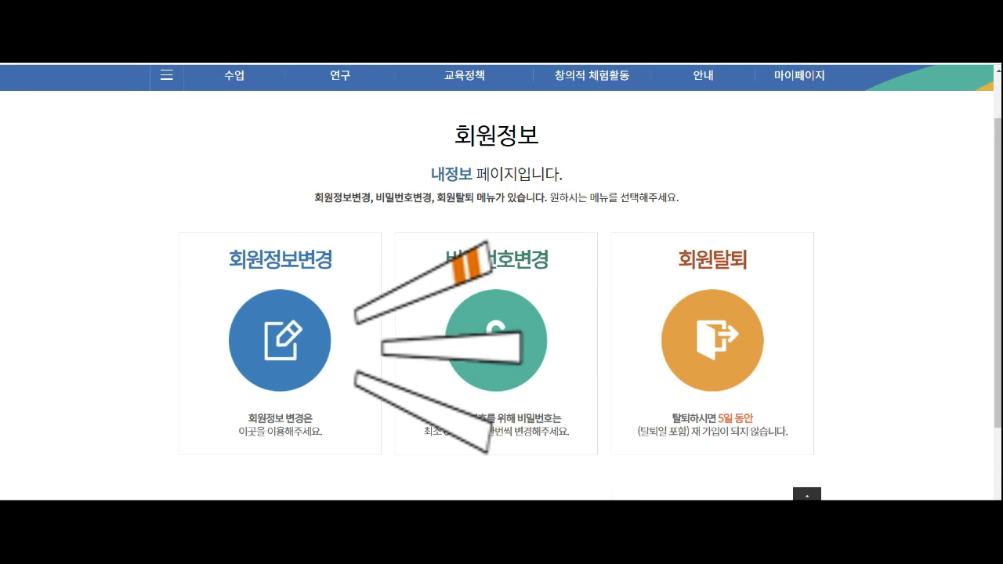
scroll(496, 337, down, 2)
scroll(496, 337, up, 2)
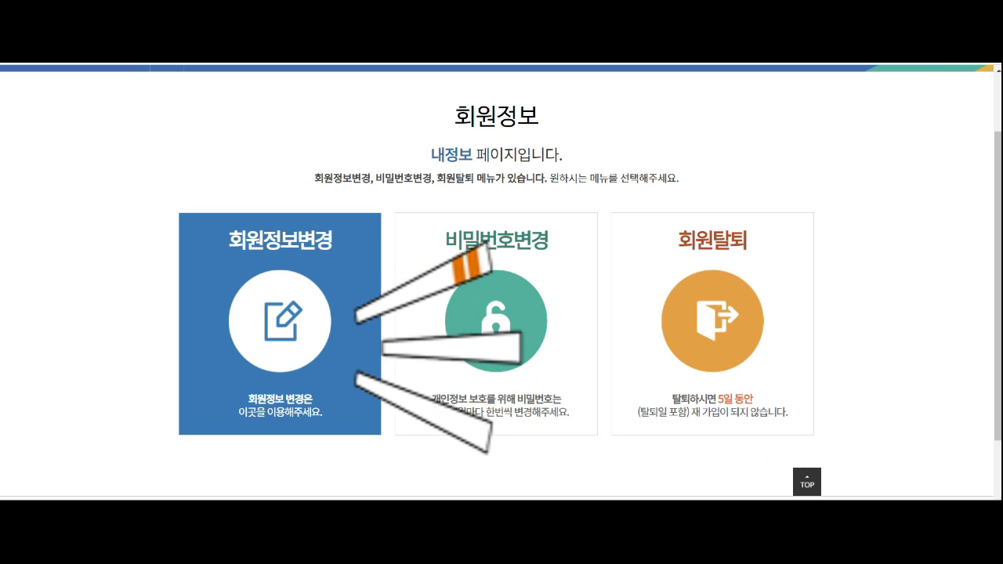
Step: Choose 회원정보변경 and verify identity with the saved account password
click(359, 346)
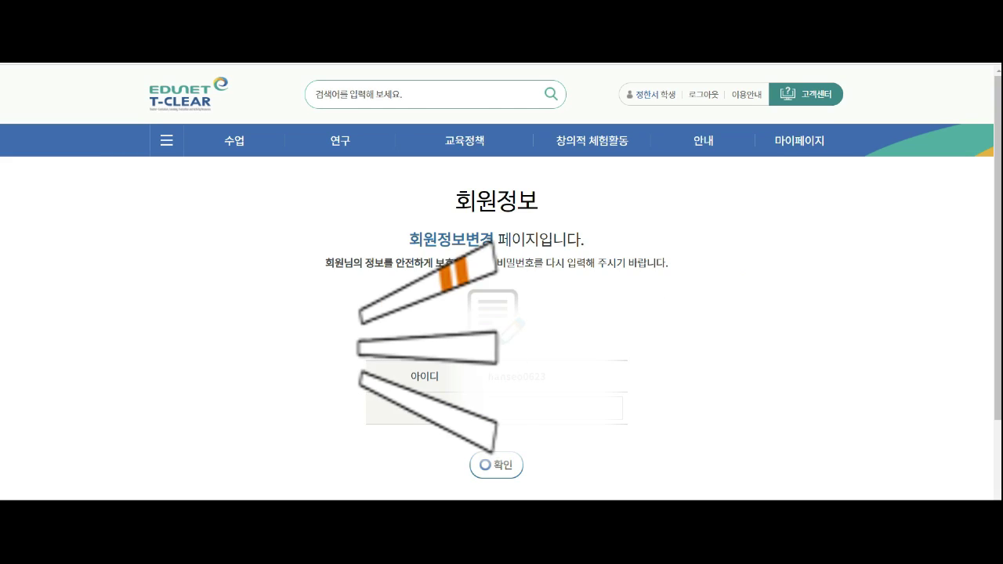
click(555, 408)
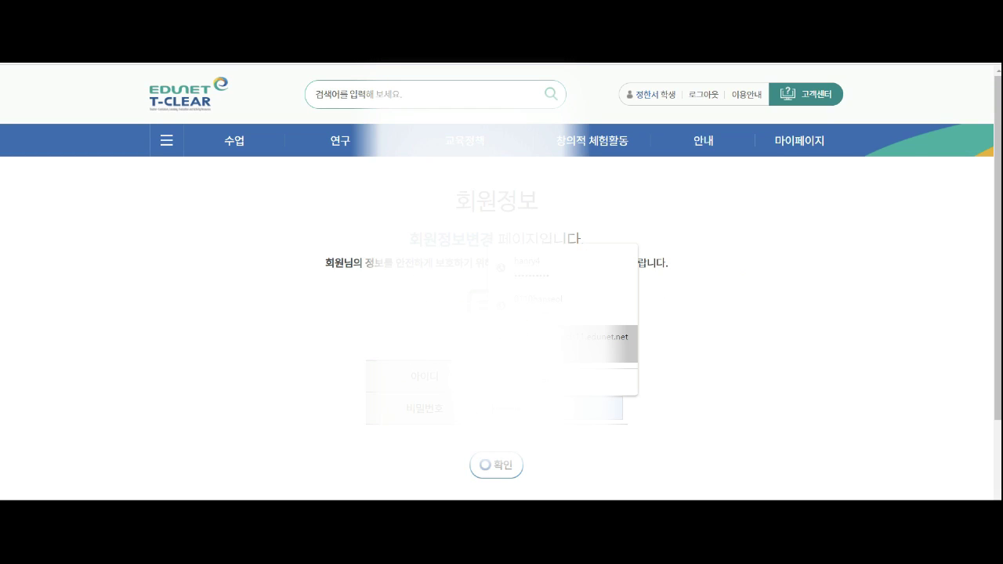
click(541, 345)
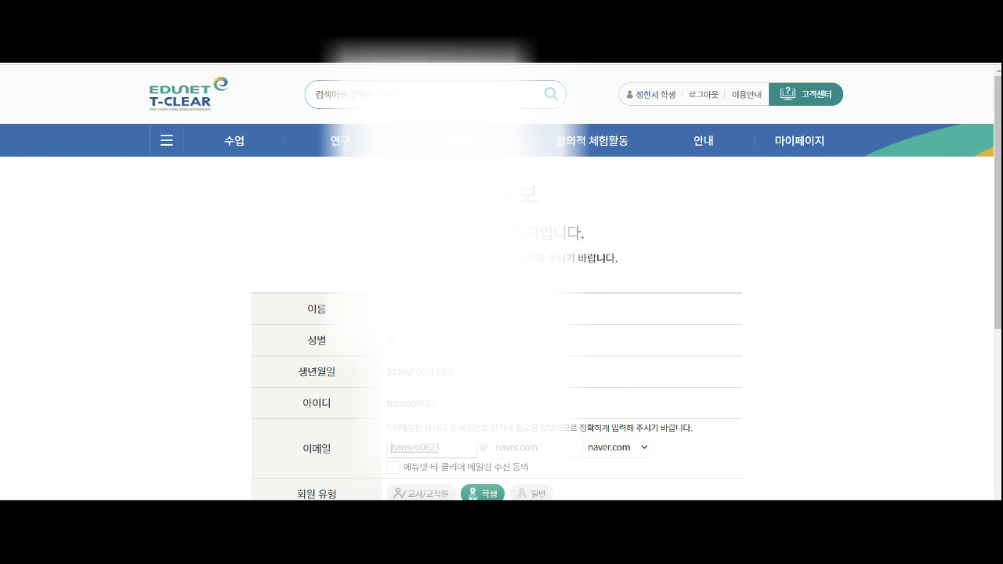
scroll(497, 282, down, 3)
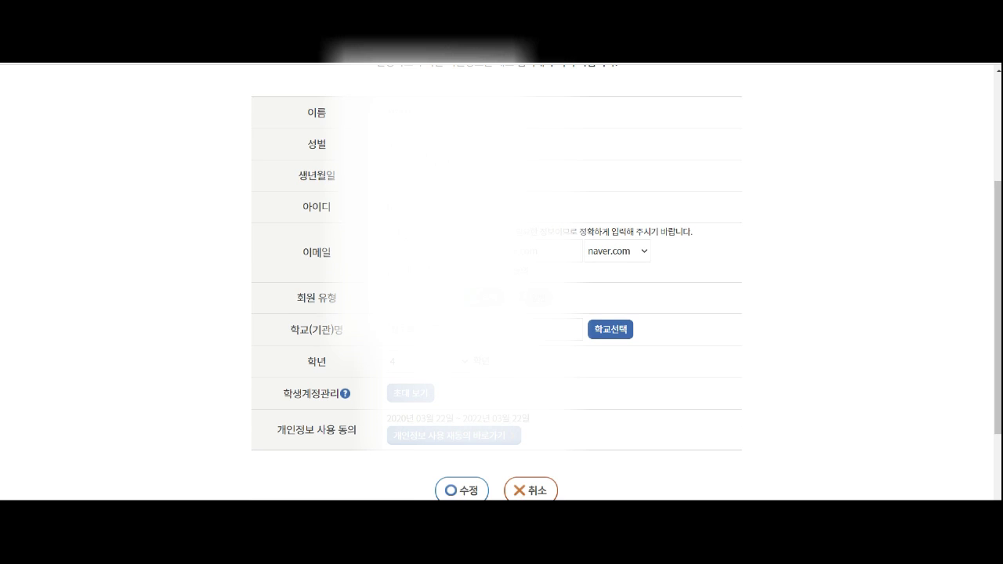
Step: Change the 학년 field from 4 to 5 in the member information form
click(611, 330)
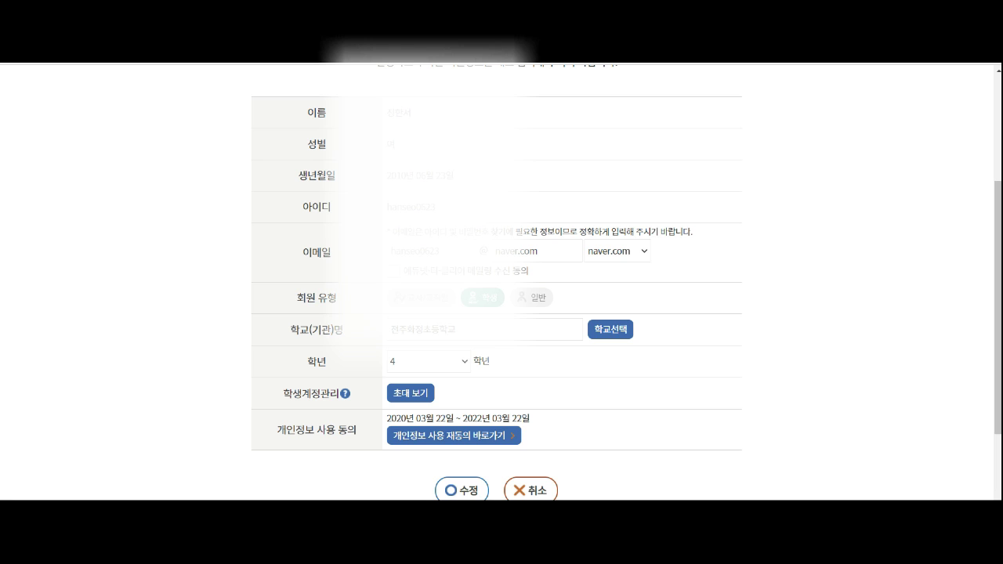
click(429, 362)
click(415, 439)
click(410, 394)
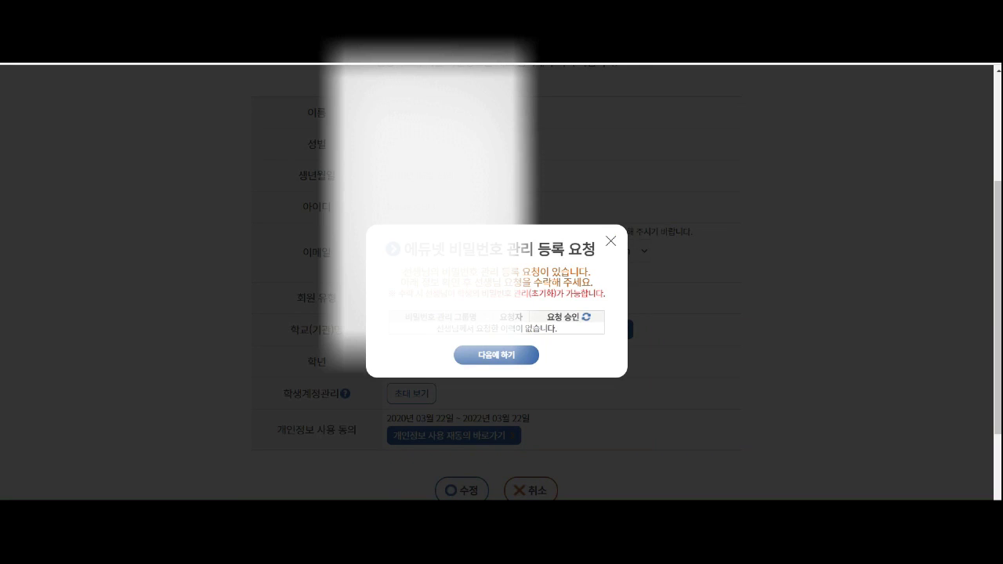
click(610, 241)
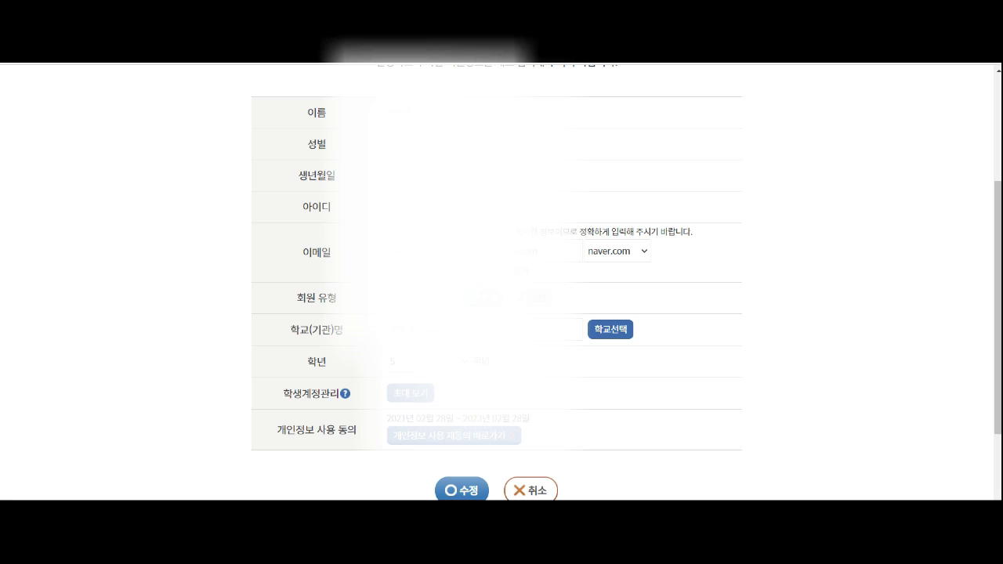
Step: Save the updated member information, acknowledge the notice, and sign out of EDUNET T-CLEAR
click(462, 490)
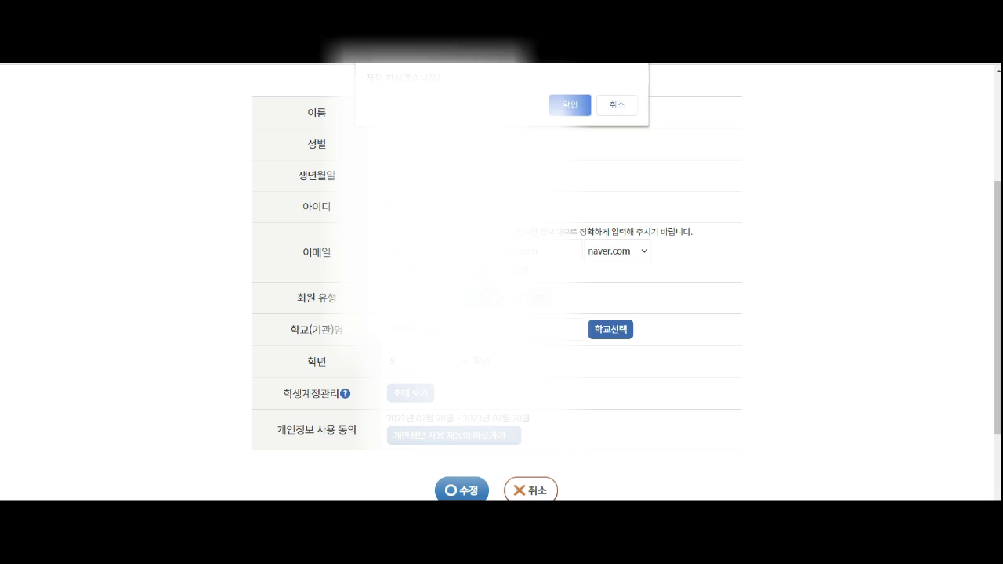
click(570, 105)
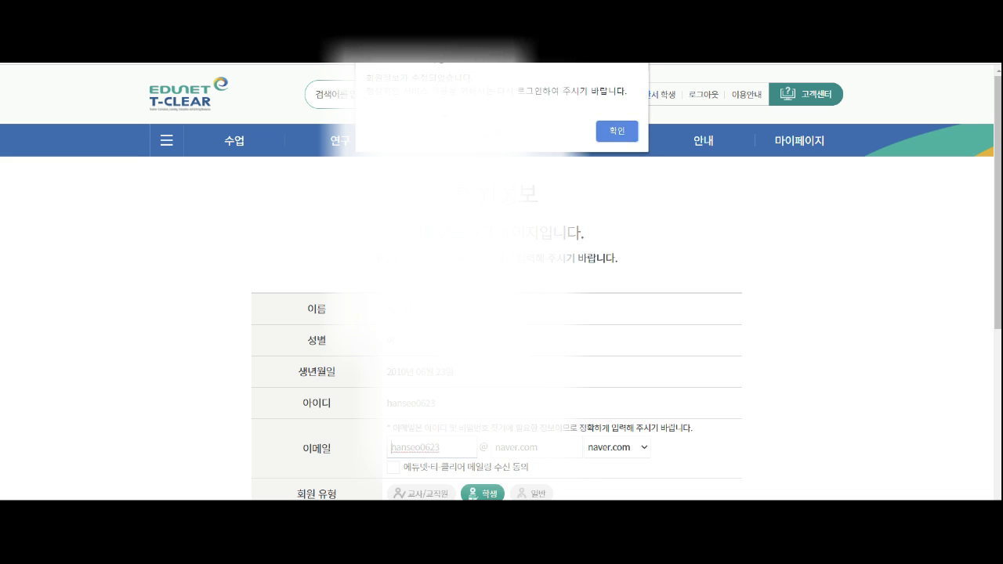
click(617, 131)
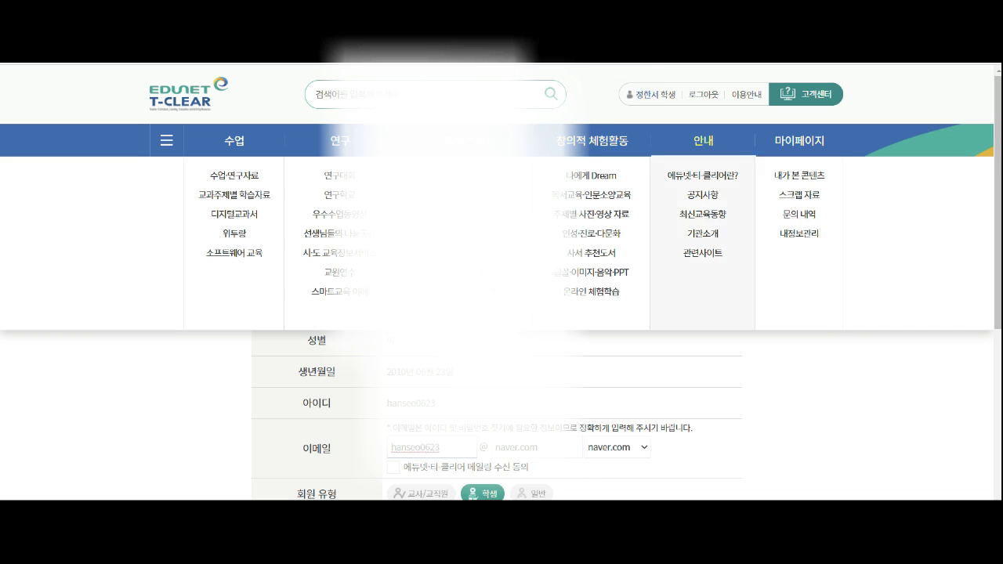
click(704, 95)
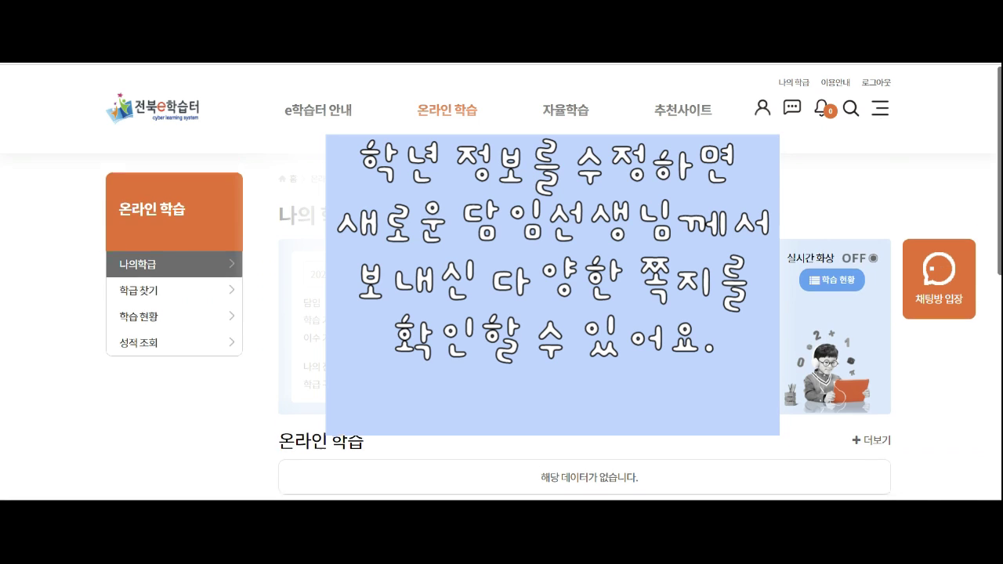
Step: Scroll through the 나의 학급 page to review the student's classes
scroll(502, 313, down, 1)
scroll(502, 314, down, 1)
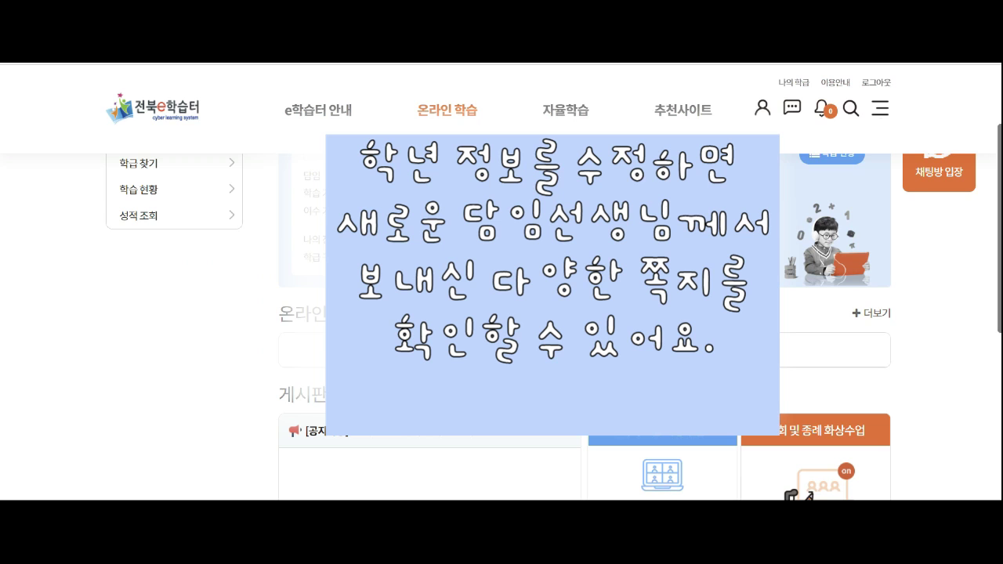
scroll(501, 313, up, 1)
scroll(501, 313, up, 2)
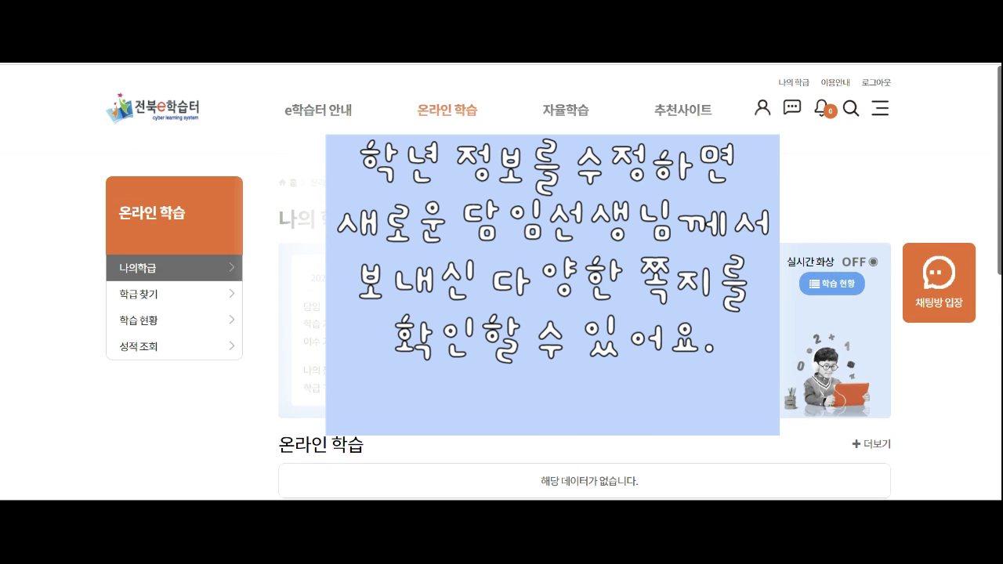
scroll(502, 314, down, 2)
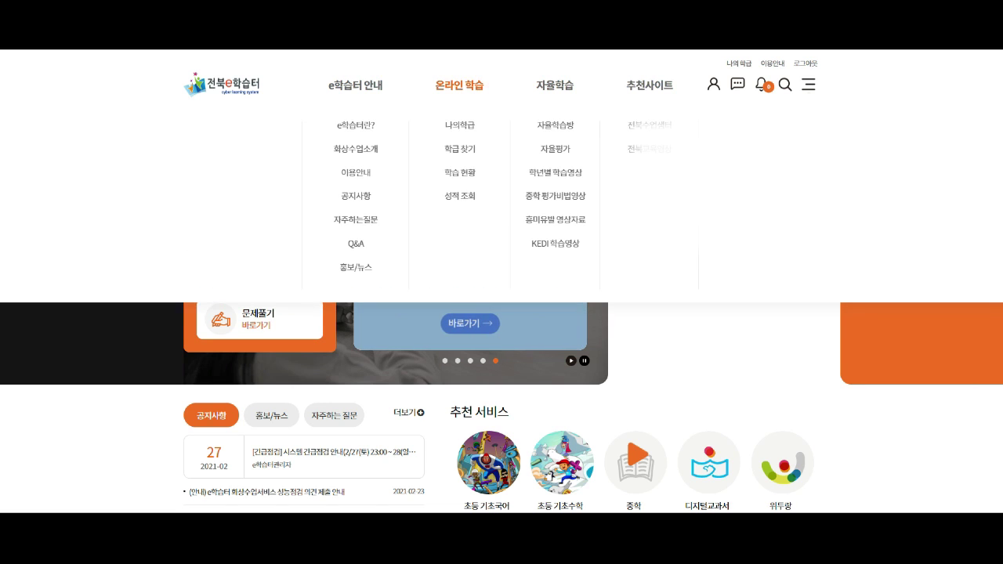
Step: Open 온라인 학습 > 학급 찾기 and view the 우리 학교 학급 list
click(459, 90)
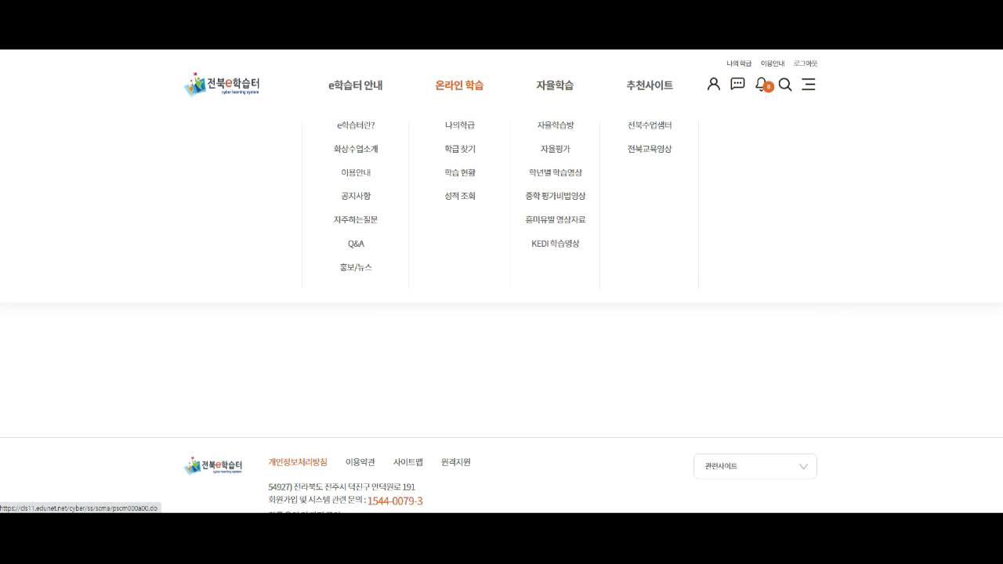
click(460, 148)
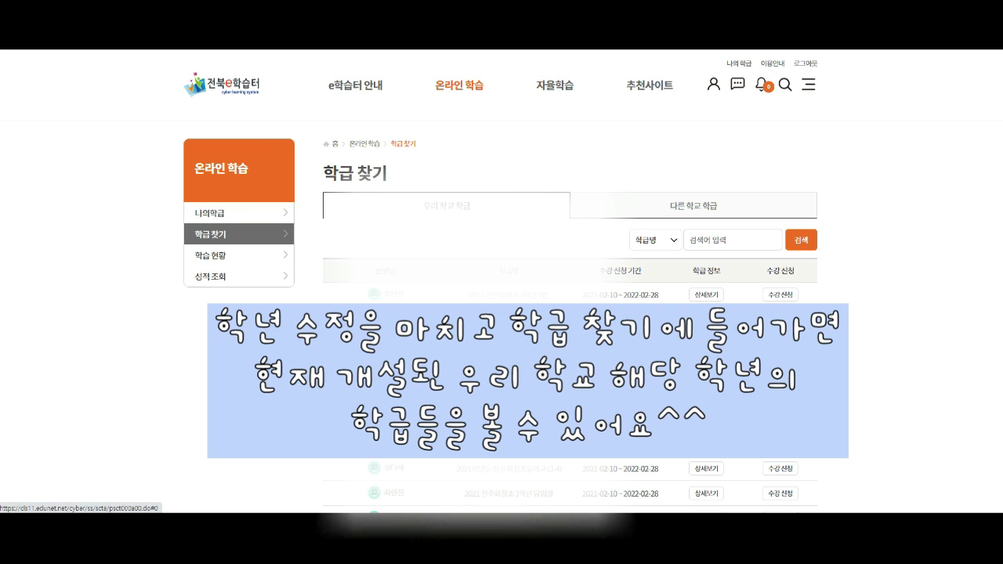
scroll(502, 314, down, 1)
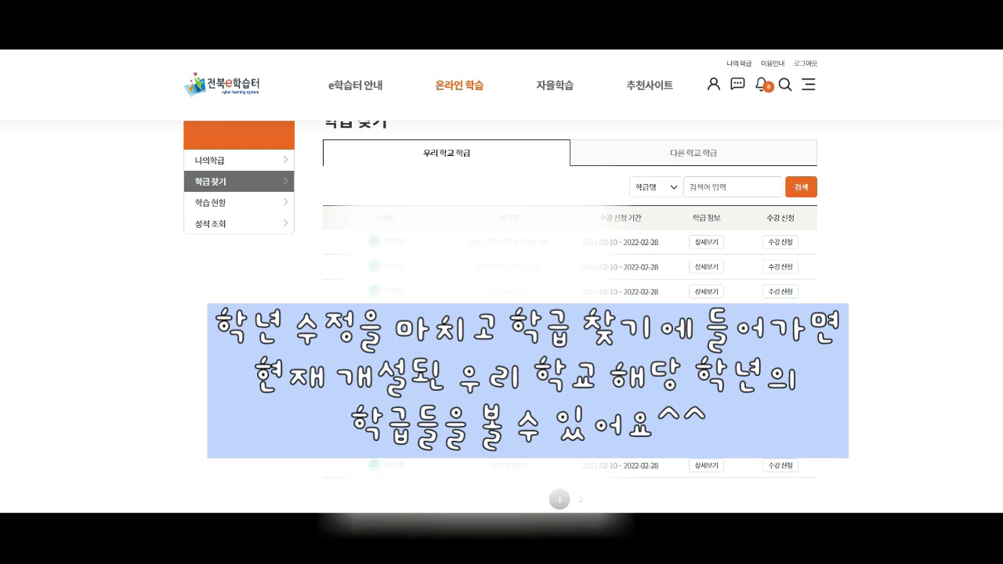
scroll(502, 313, up, 1)
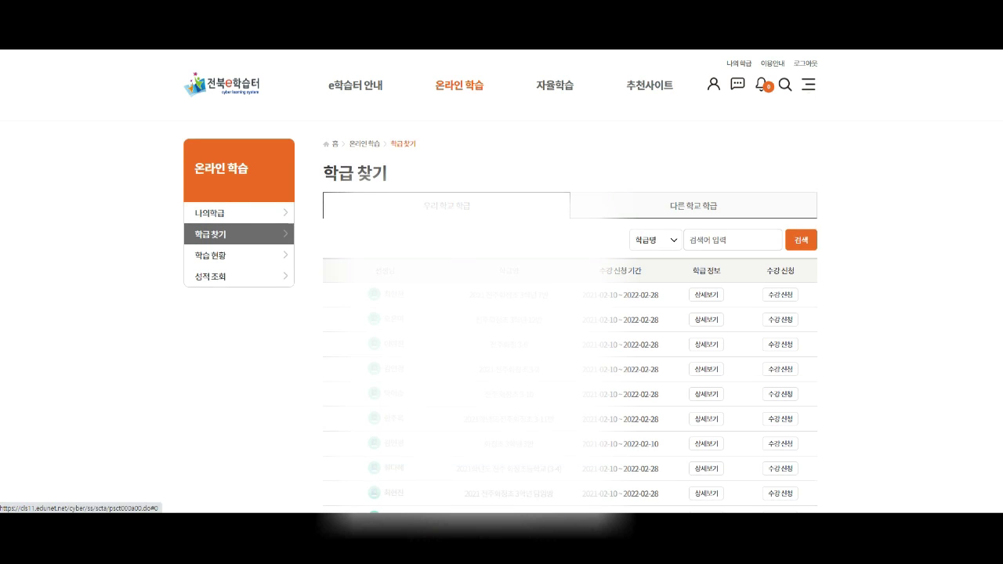
click(694, 205)
click(417, 206)
scroll(502, 313, down, 1)
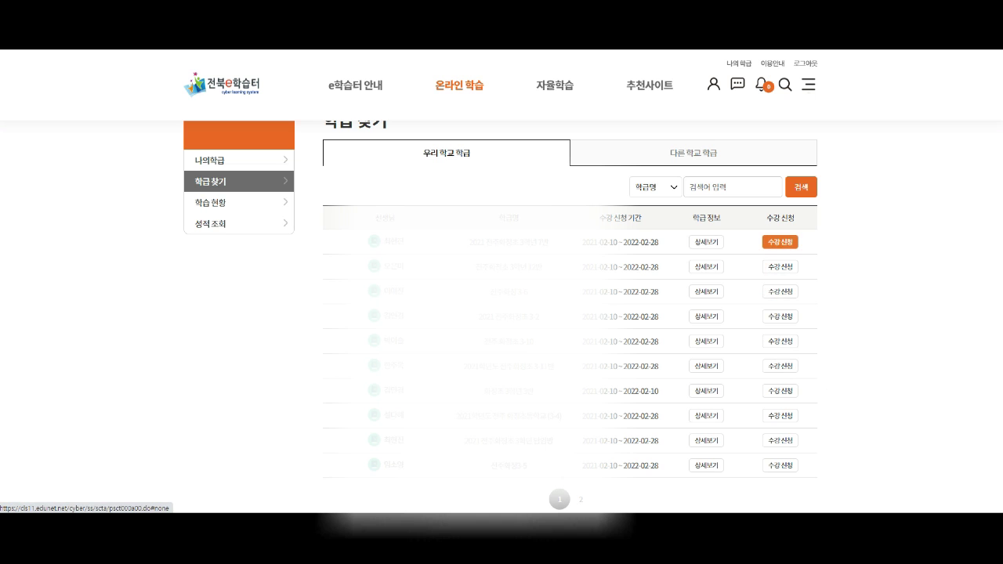
Step: Apply for 수강 신청 on the first listed class and confirm it
click(780, 242)
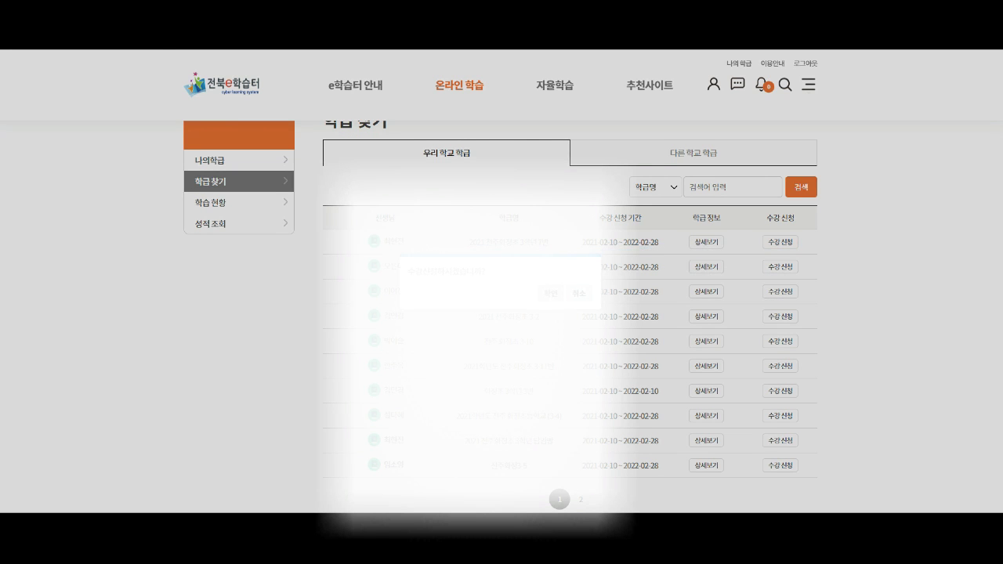
click(551, 294)
click(579, 294)
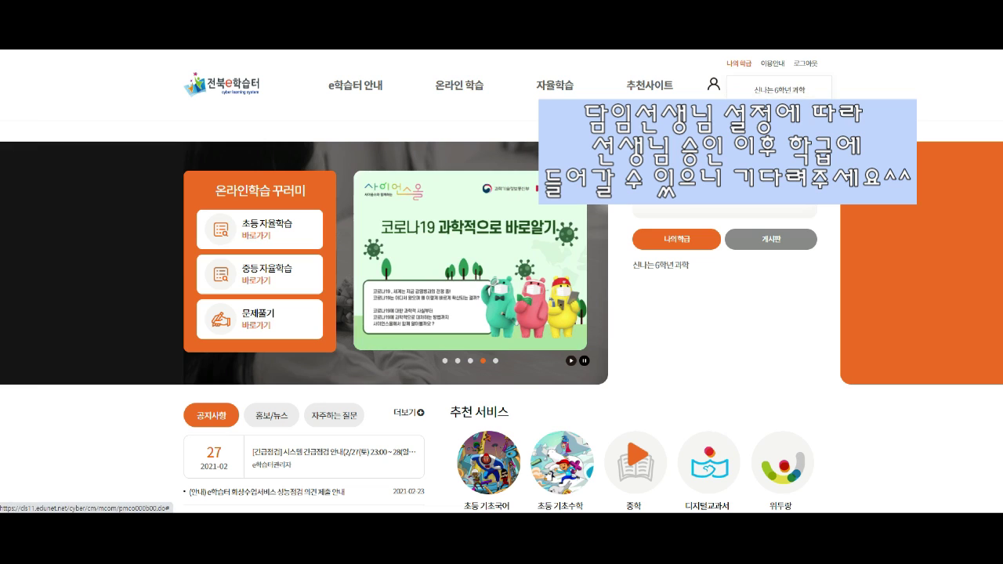
Step: Open 학급 찾기 and switch to the 다른 학교 학급 list
click(739, 63)
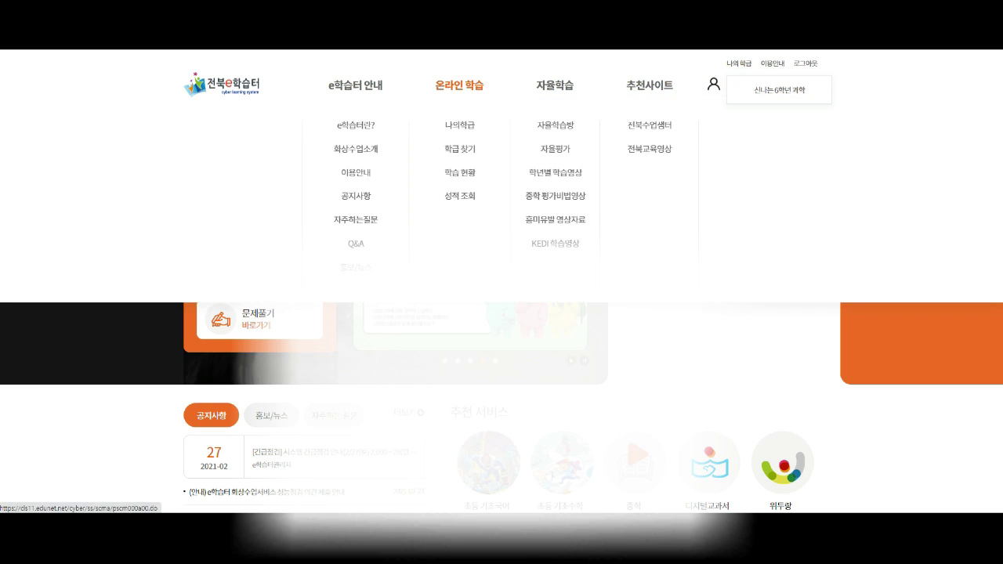
mouse_move(739, 63)
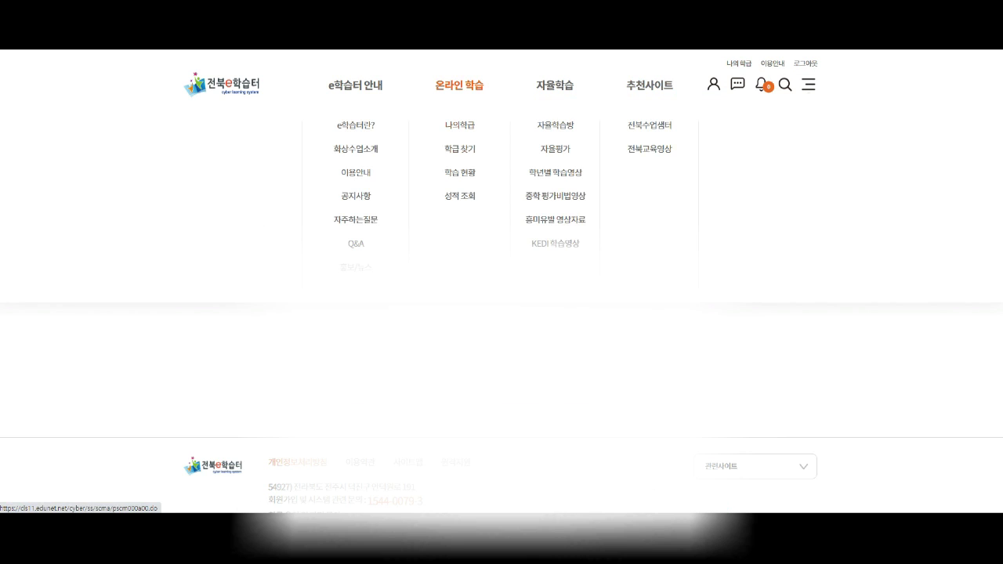
click(460, 148)
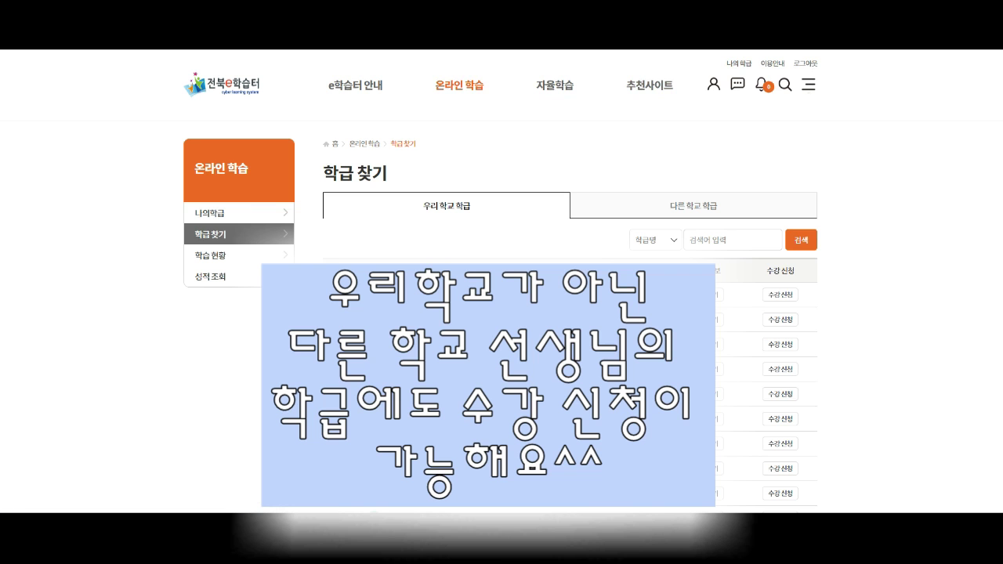
click(694, 205)
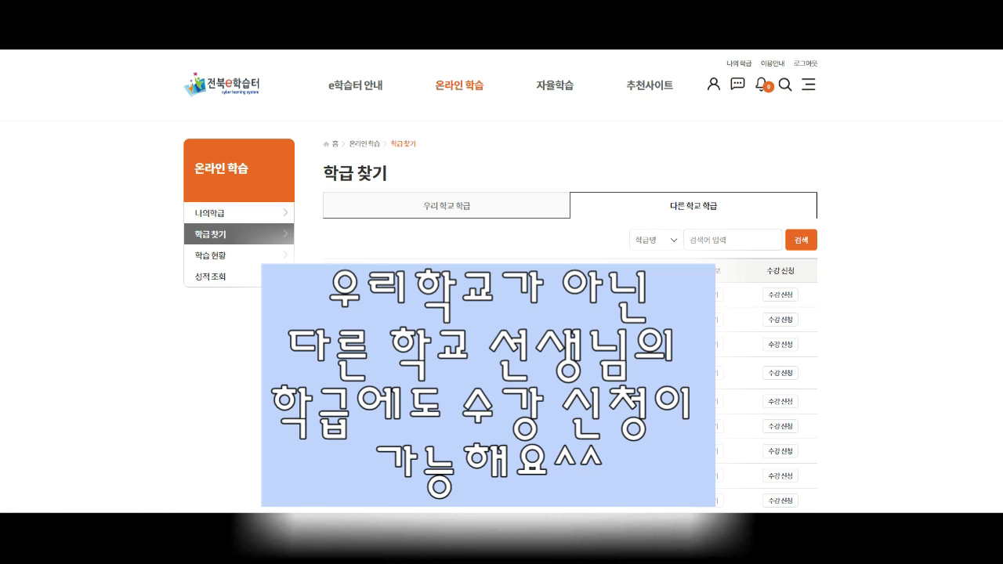
Step: Search other schools' classes by 선생님명, entering the teacher's name
click(654, 240)
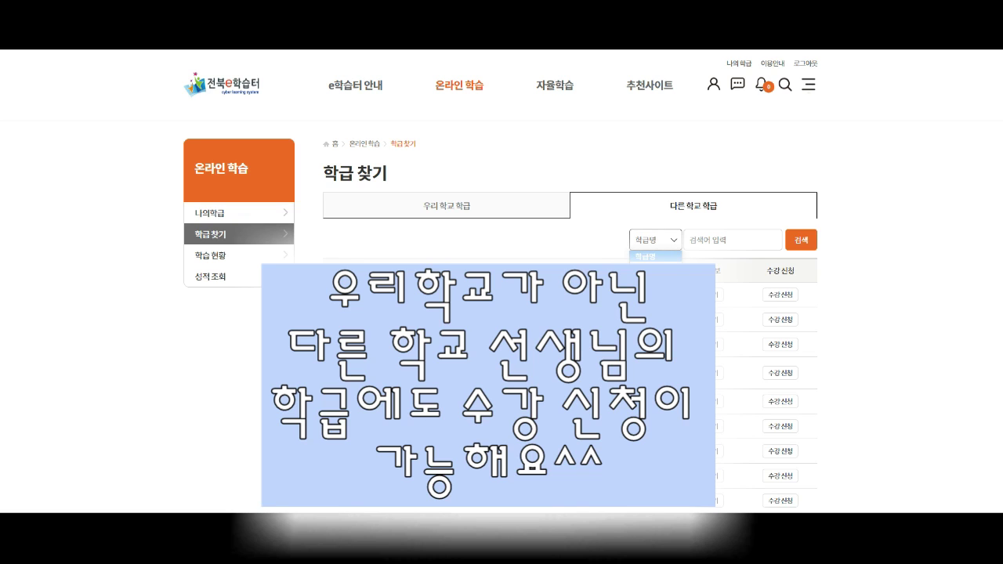
key(Down)
key(Return)
click(733, 240)
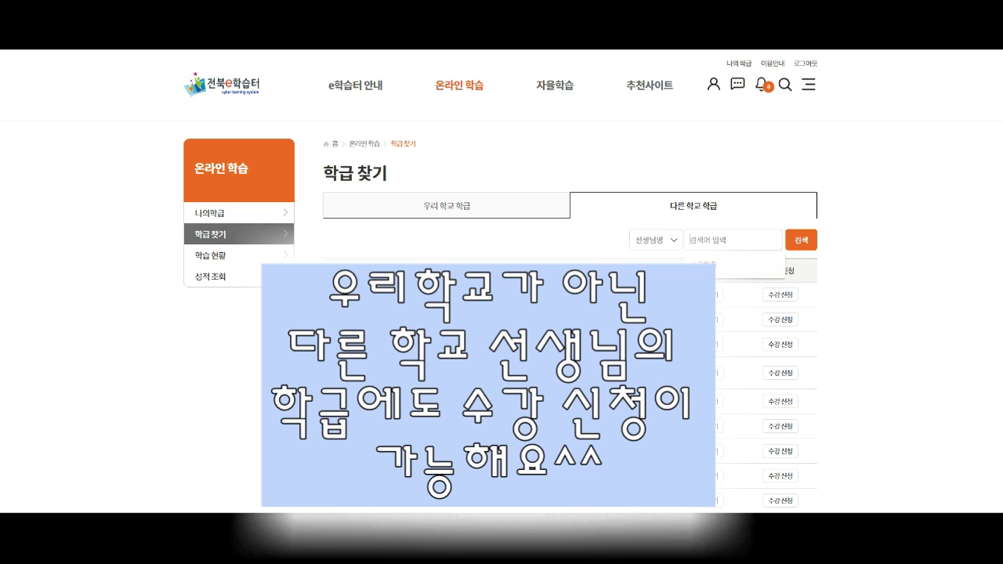
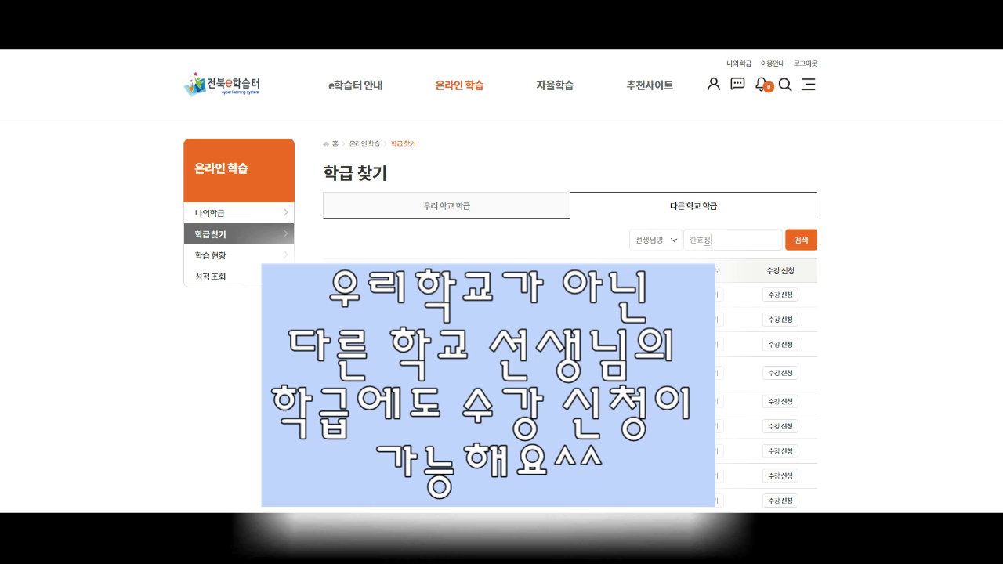
key(Return)
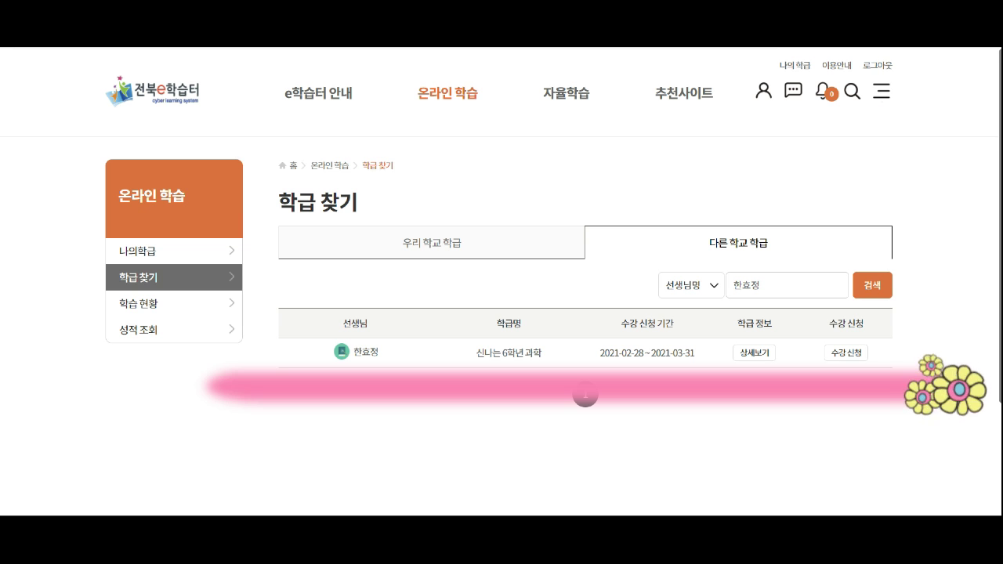
Step: Enroll in 신나는 6학년 과학 and confirm the registration
click(846, 352)
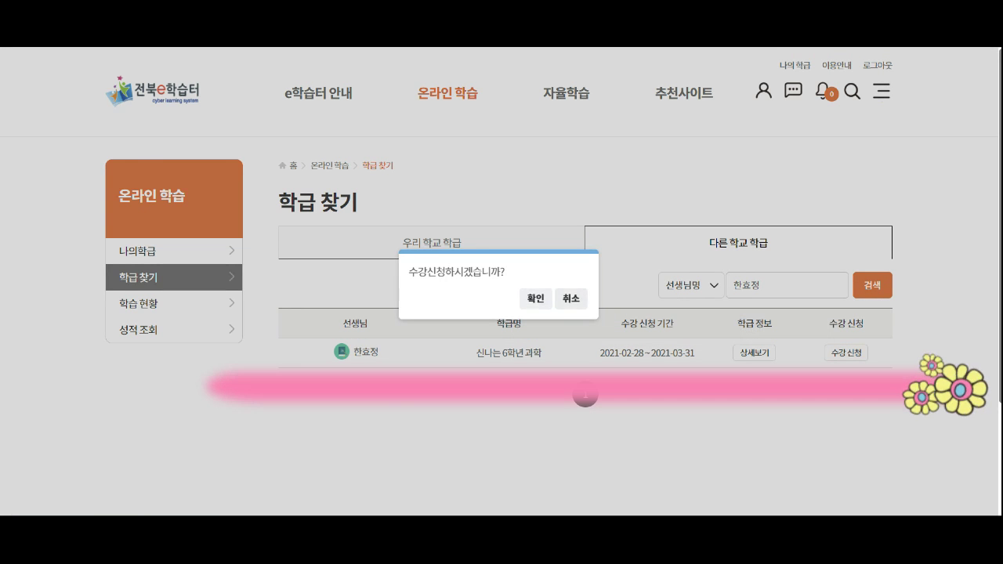
click(533, 296)
click(570, 299)
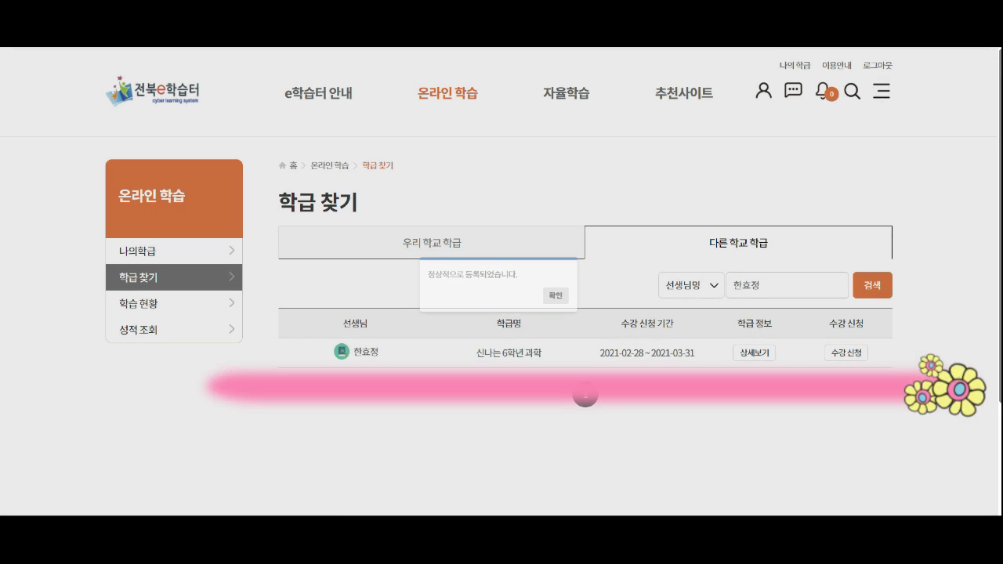